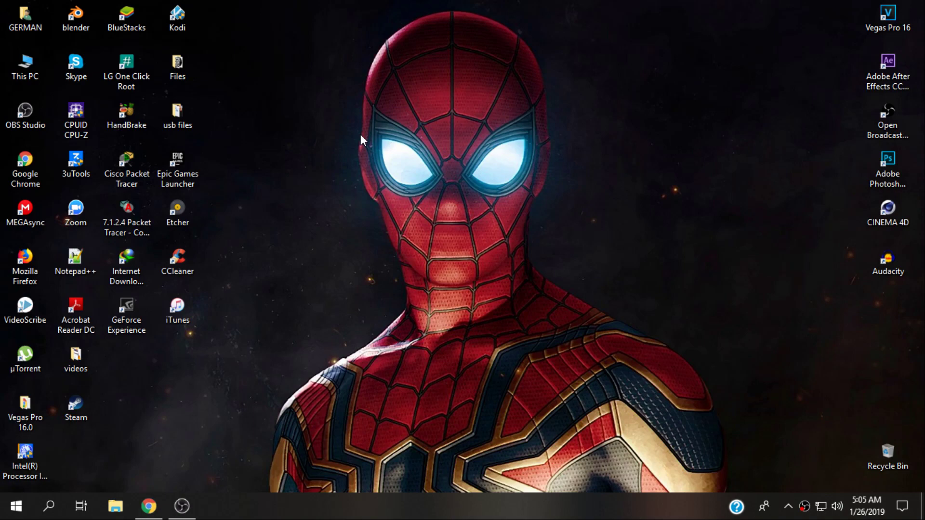
- Bring the Get Into PC page forward and move to the featured comment's mega.nz link
left_click(150, 508)
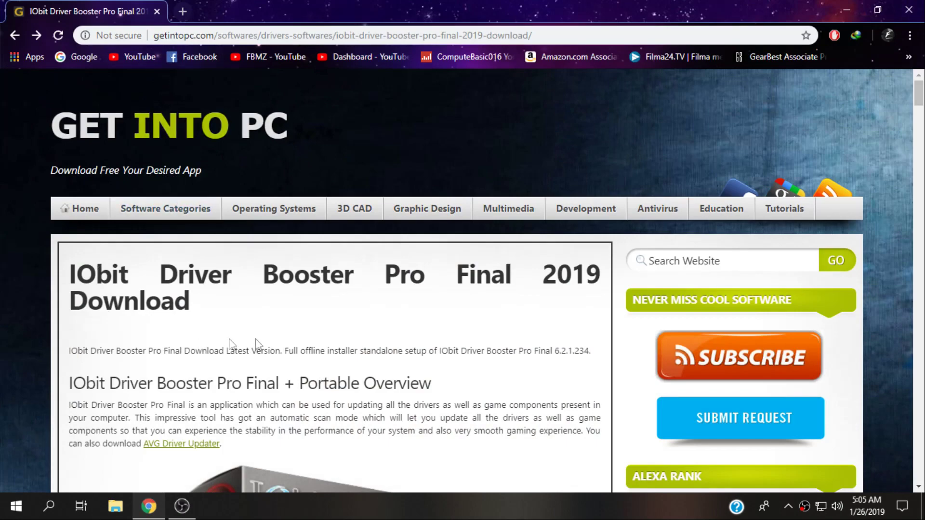
scroll(261, 340, "down", 1)
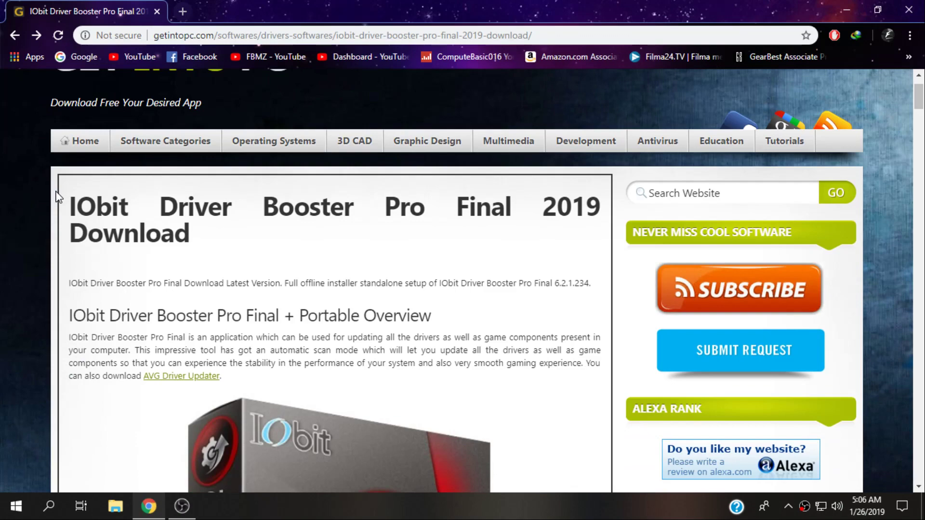
left_click_drag(192, 239, 72, 202)
left_click(94, 212)
scroll(510, 216, "down", 5)
scroll(510, 215, "down", 5)
scroll(510, 216, "down", 5)
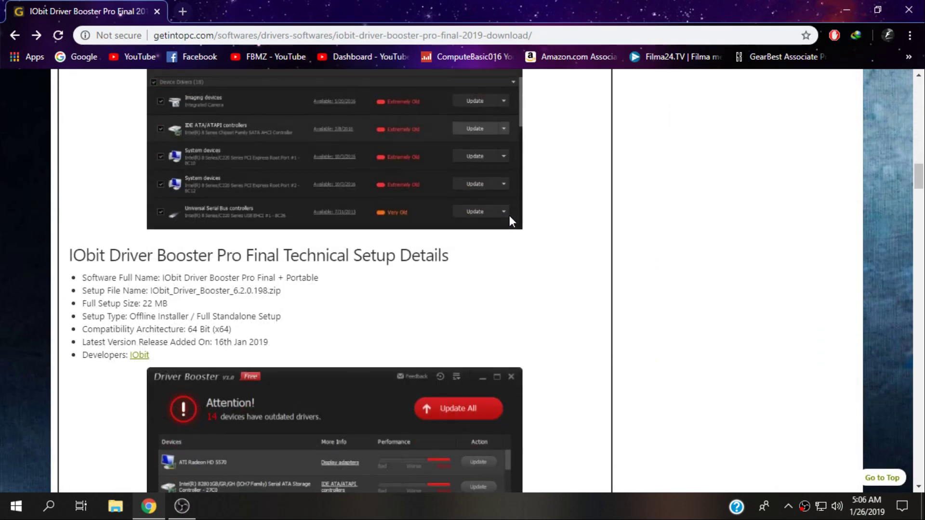
scroll(510, 216, "down", 1)
scroll(425, 246, "down", 1)
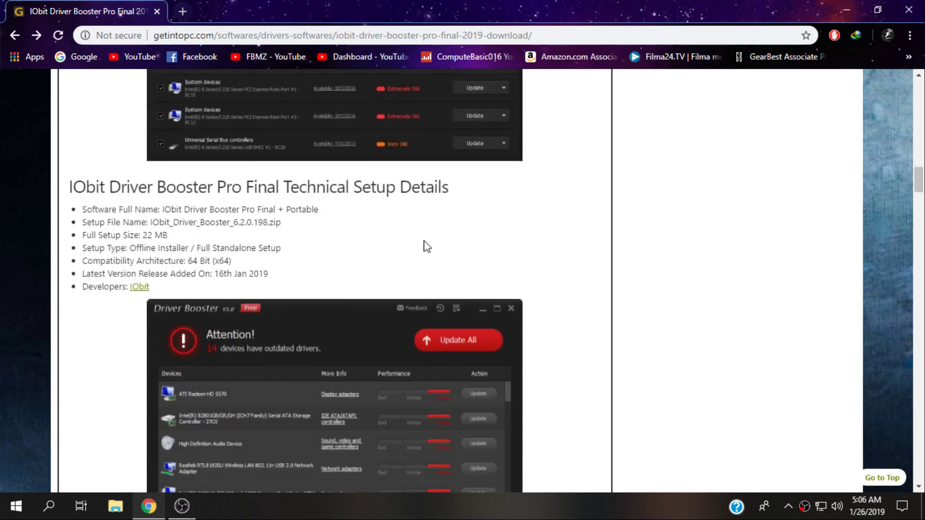
scroll(646, 257, "down", 5)
scroll(647, 257, "down", 5)
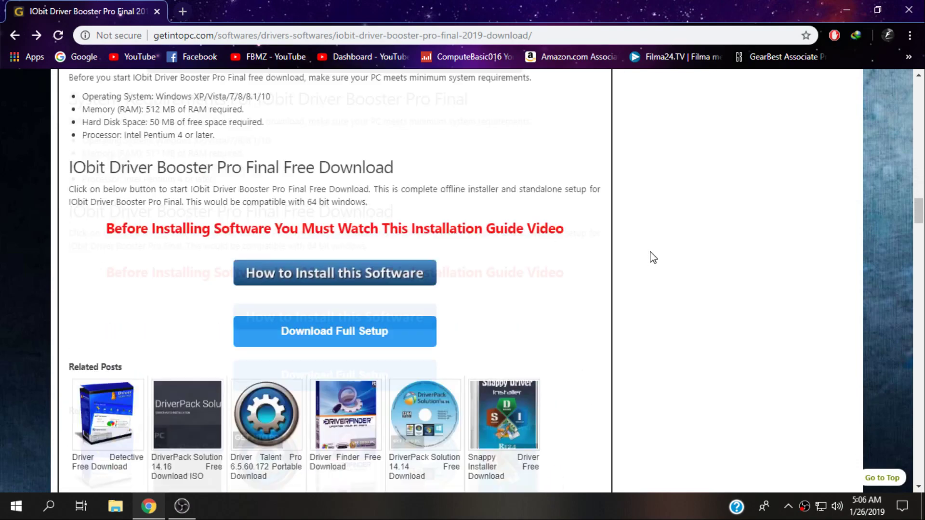
scroll(653, 258, "down", 1)
scroll(652, 258, "down", 1)
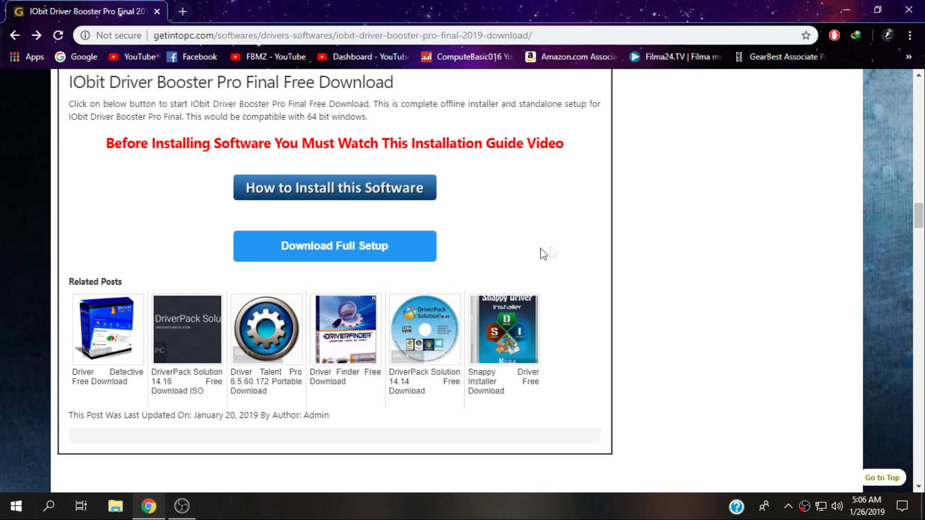
scroll(559, 251, "down", 4)
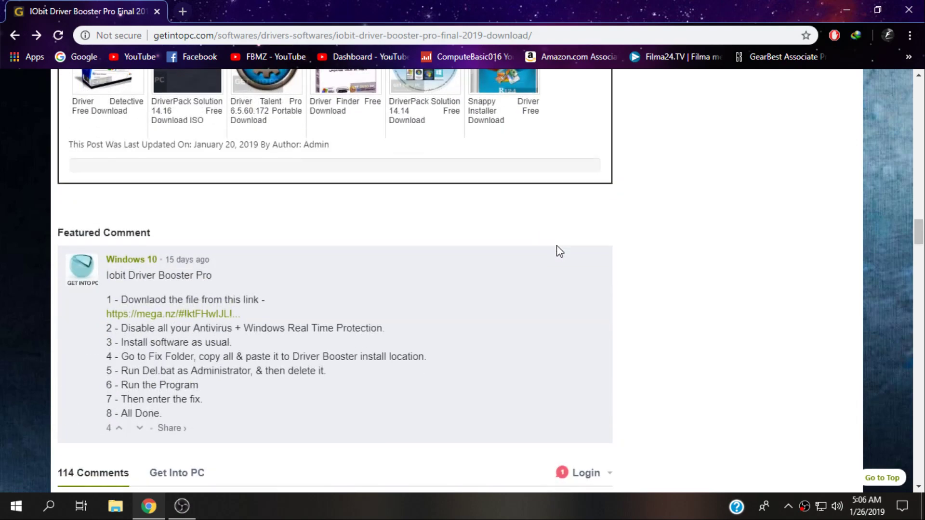
scroll(559, 250, "down", 1)
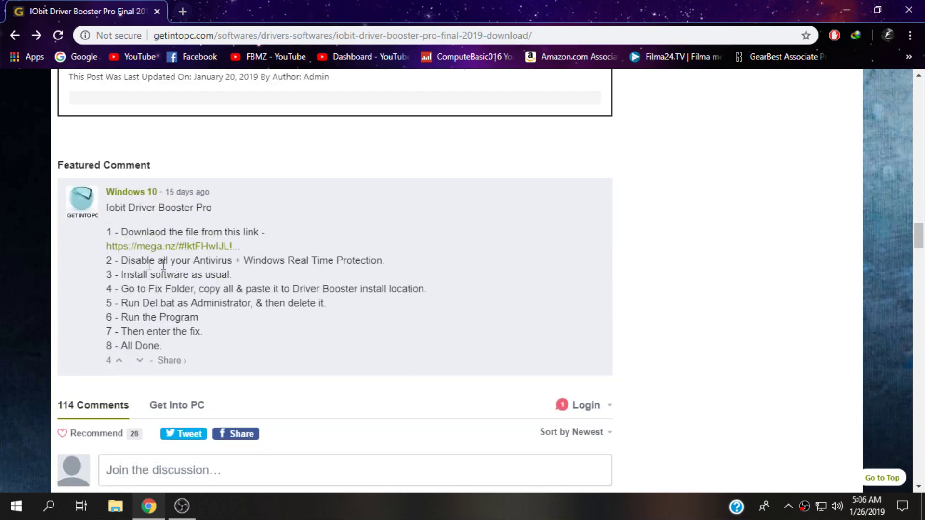
- Open the mega.nz link and fully download the 20.5 MB Driver Booster 6.2.0.198 zip
right_click(152, 249)
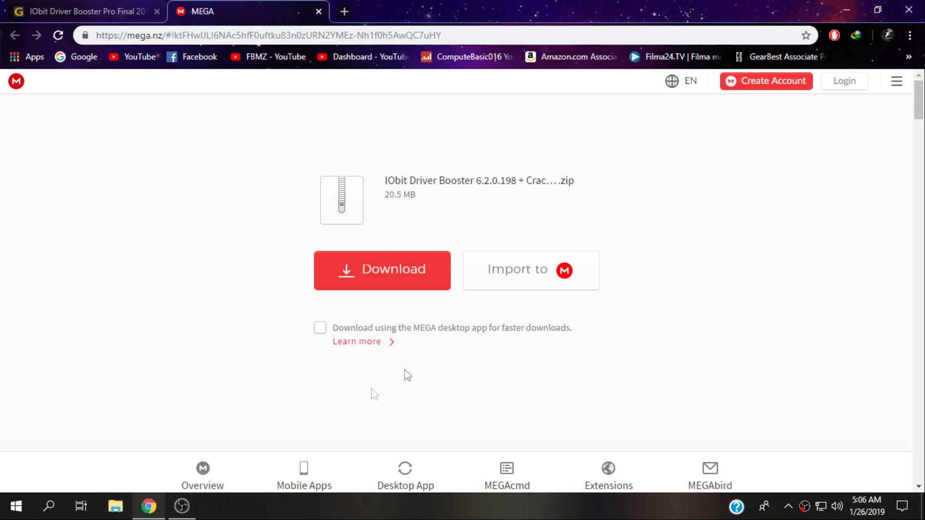
left_click(390, 273)
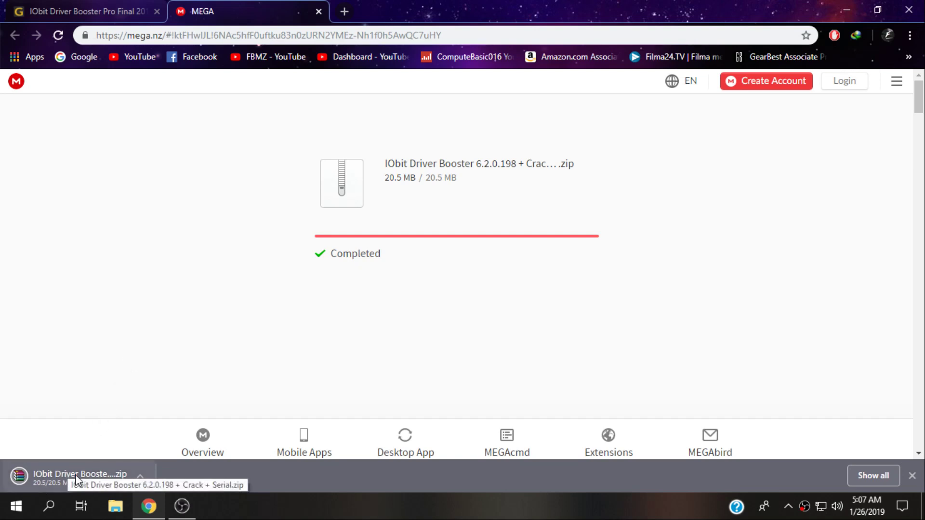
right_click(76, 477)
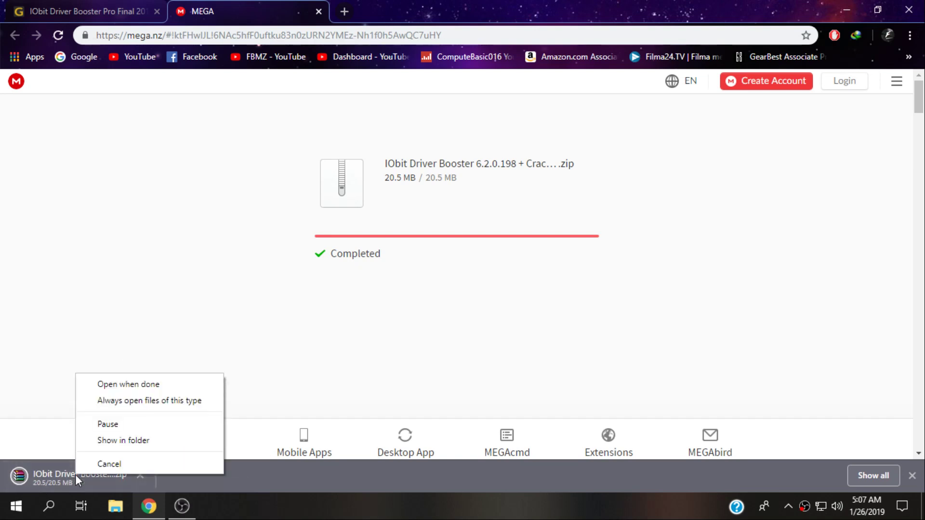
- Extract Fix, driver_booster_setup.exe and key.txt to the Desktop, then close WinRAR and the browser
left_click(125, 402)
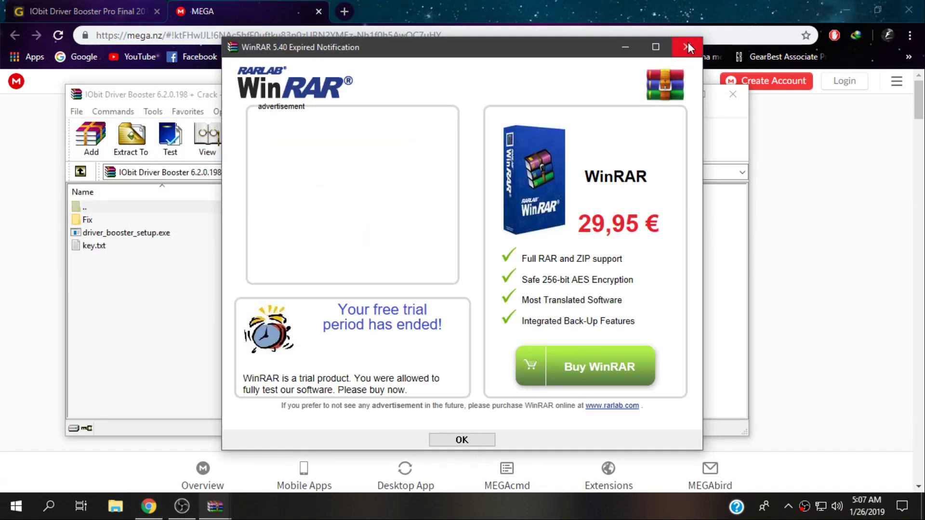
left_click(688, 47)
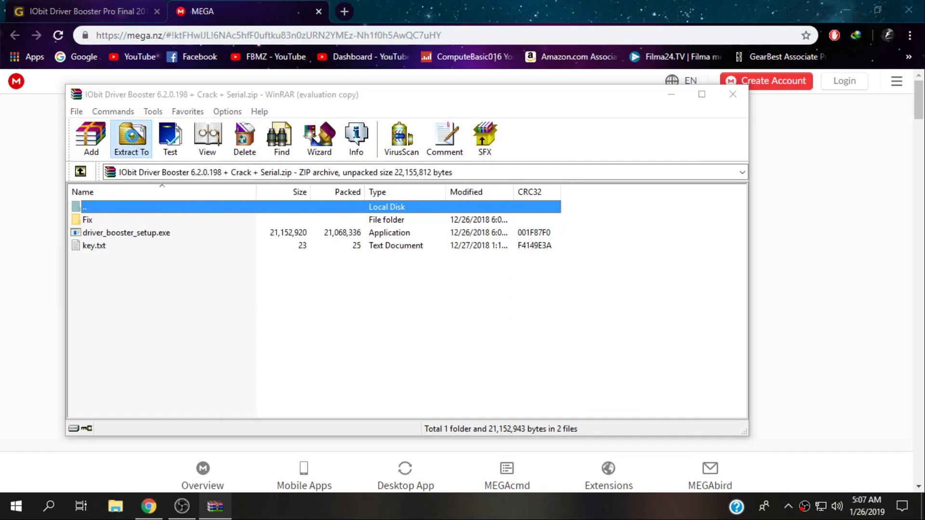
left_click(131, 139)
left_click(435, 190)
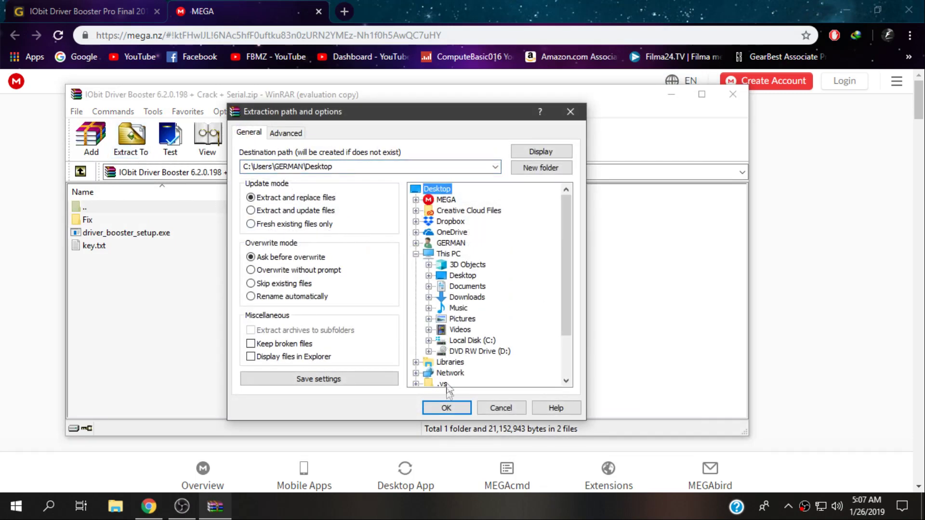
left_click(447, 408)
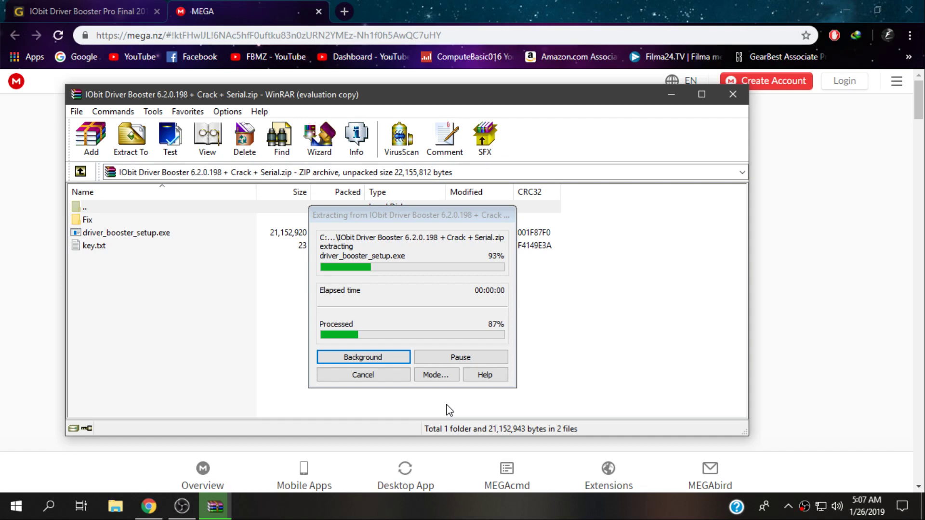
left_click(733, 94)
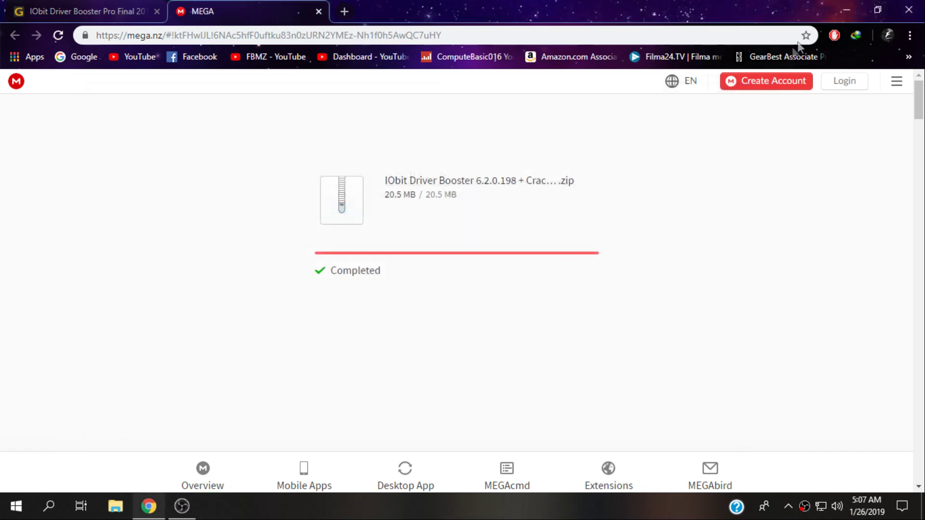
left_click(847, 9)
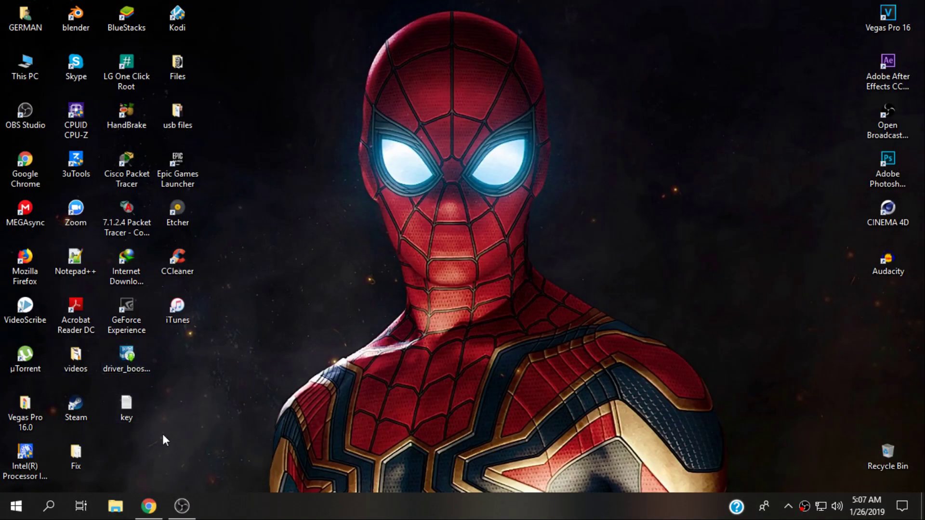
- Create a new desktop folder named 'driver booster'
left_click_drag(139, 358, 155, 426)
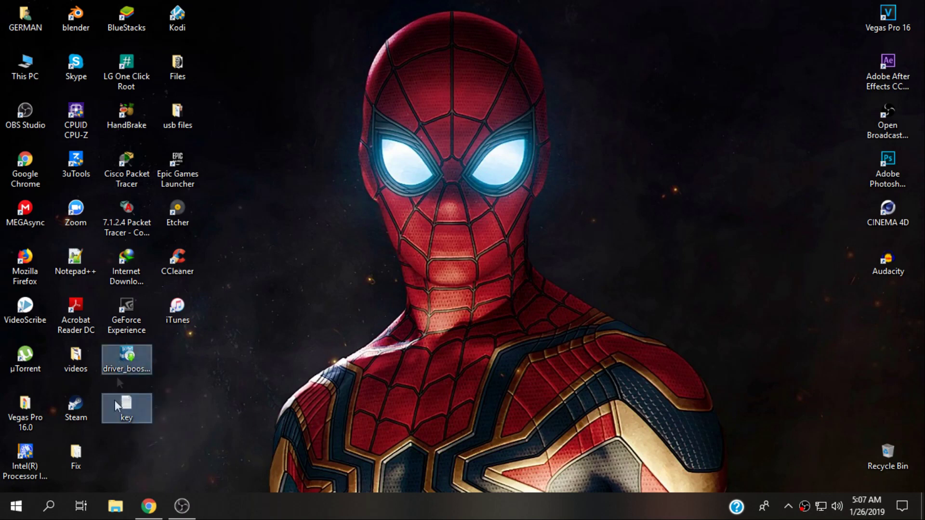
left_click_drag(199, 480, 137, 373)
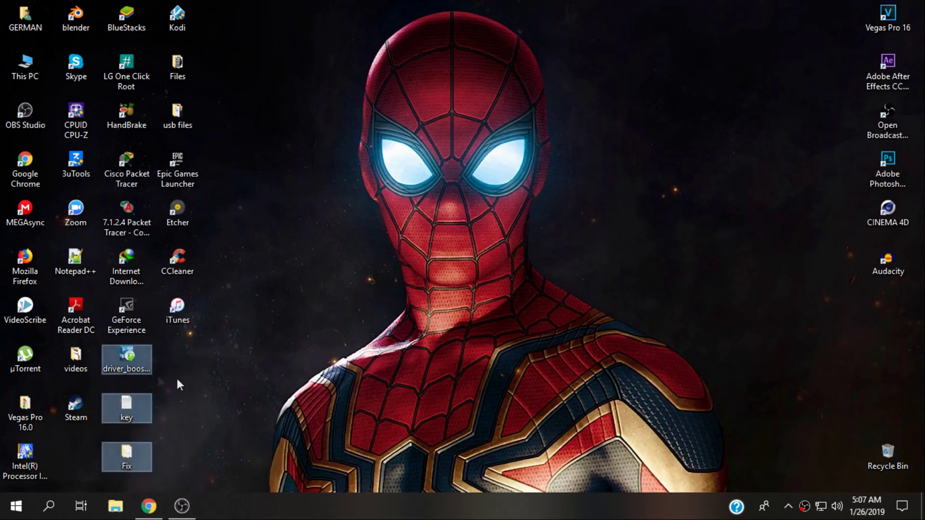
right_click(205, 372)
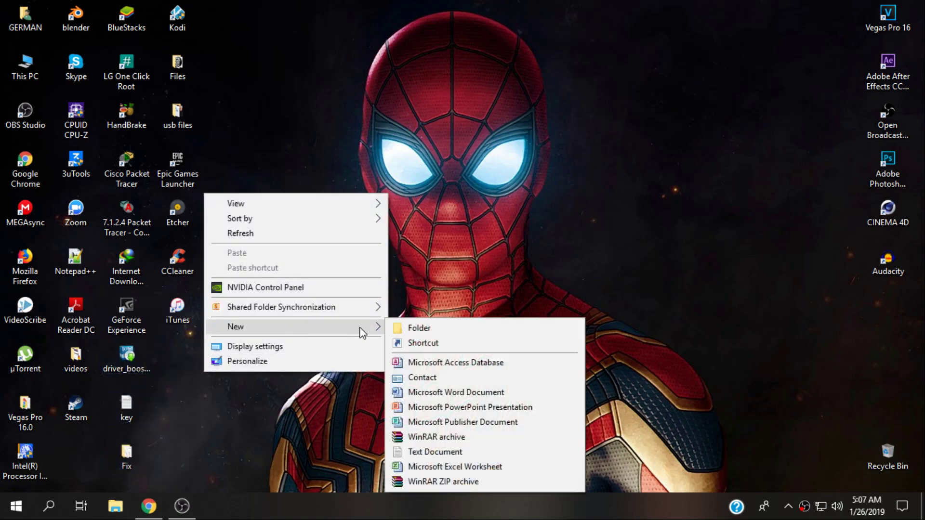
left_click(404, 328)
type("driv")
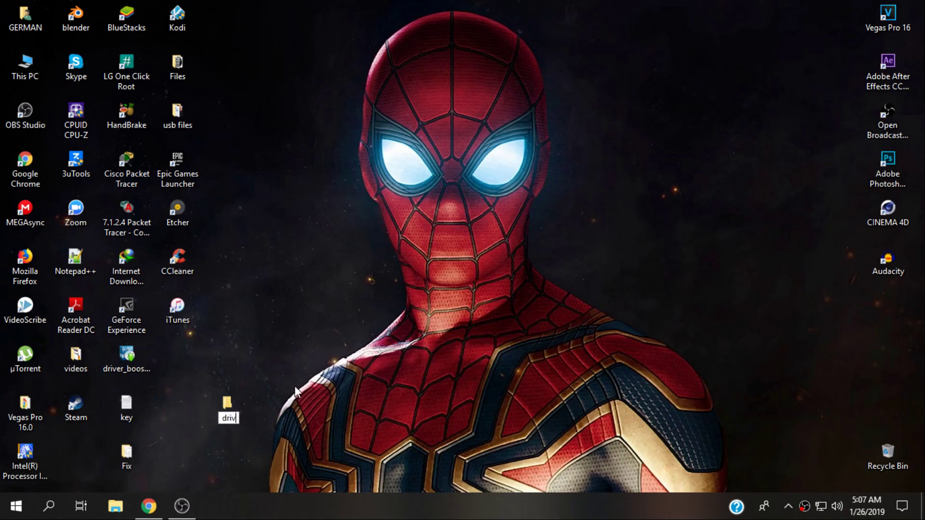
type("er booster")
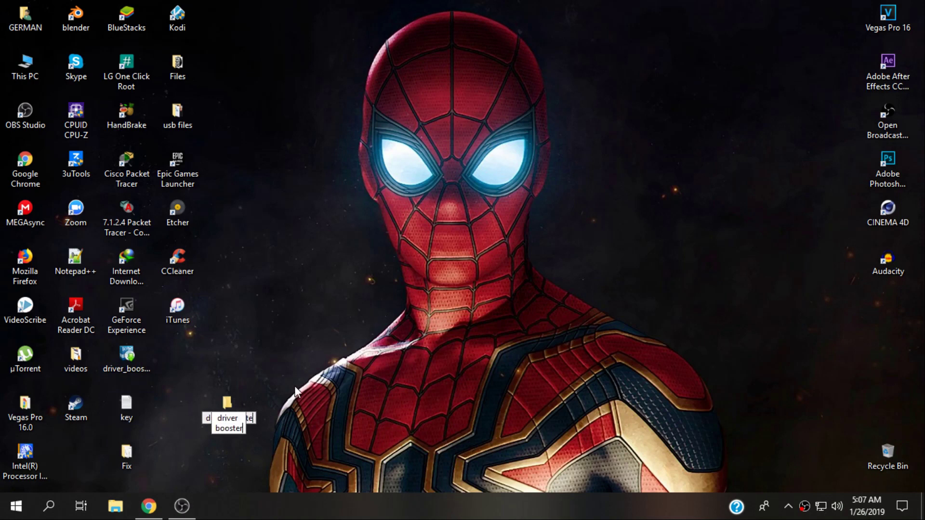
key("Return")
- Move driver_booster_setup, key and Fix into the driver booster folder and shift it higher
left_click_drag(162, 474, 129, 354)
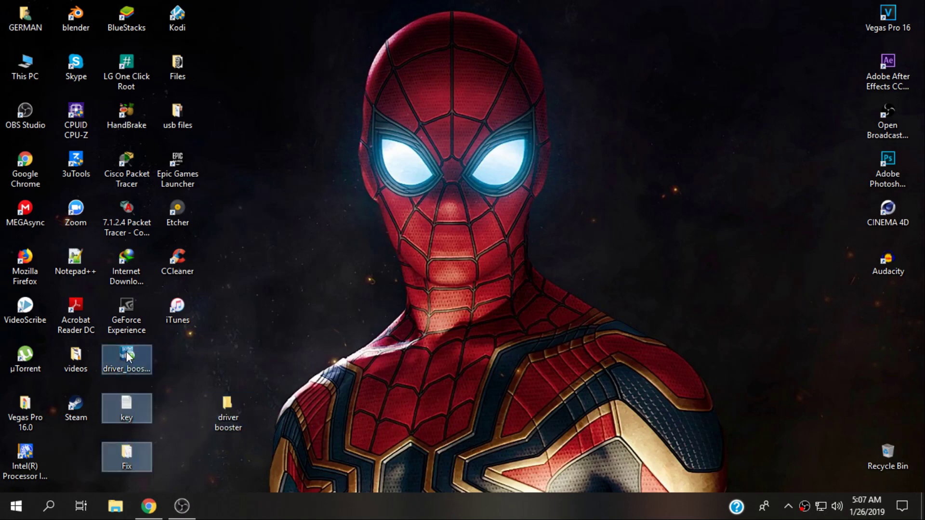
left_click_drag(126, 408, 228, 406)
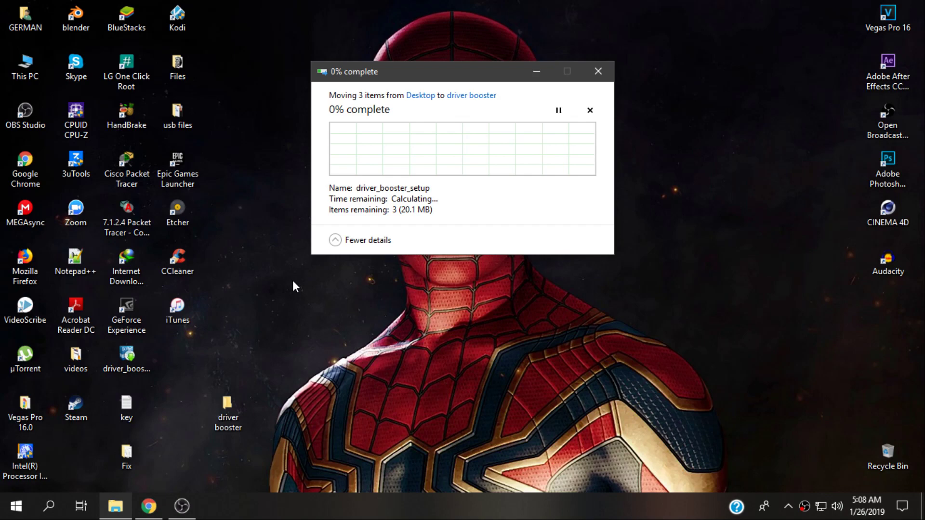
left_click_drag(228, 405, 246, 170)
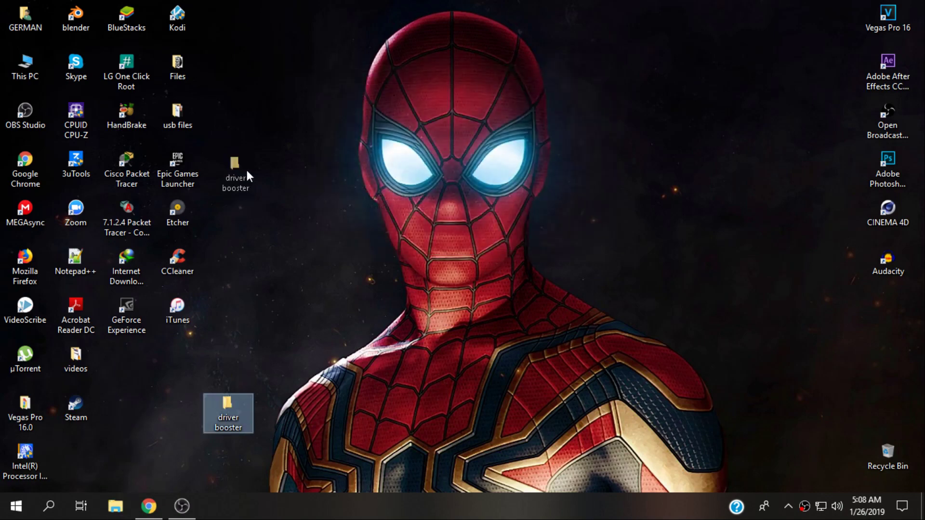
right_click(292, 160)
left_click(318, 193)
left_click(269, 203)
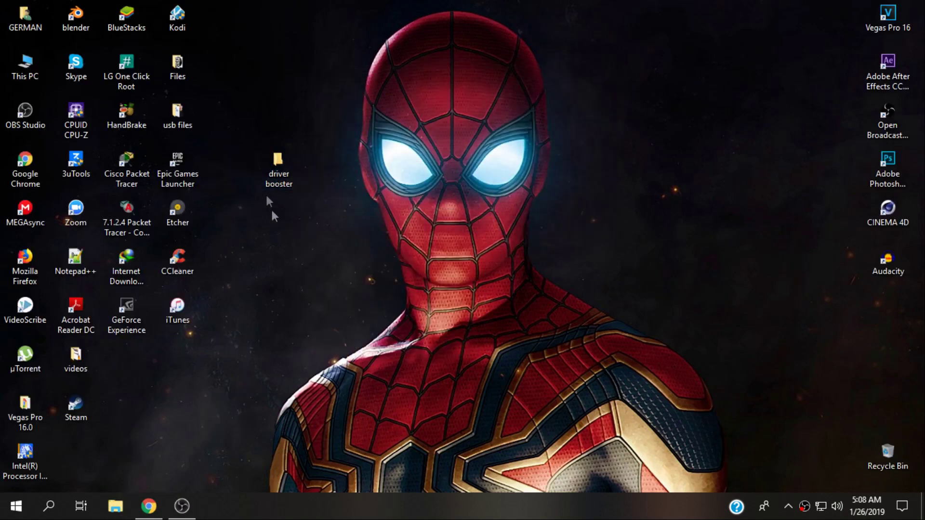
- Open the driver booster folder and run driver_booster_setup as administrator
double_click(283, 161)
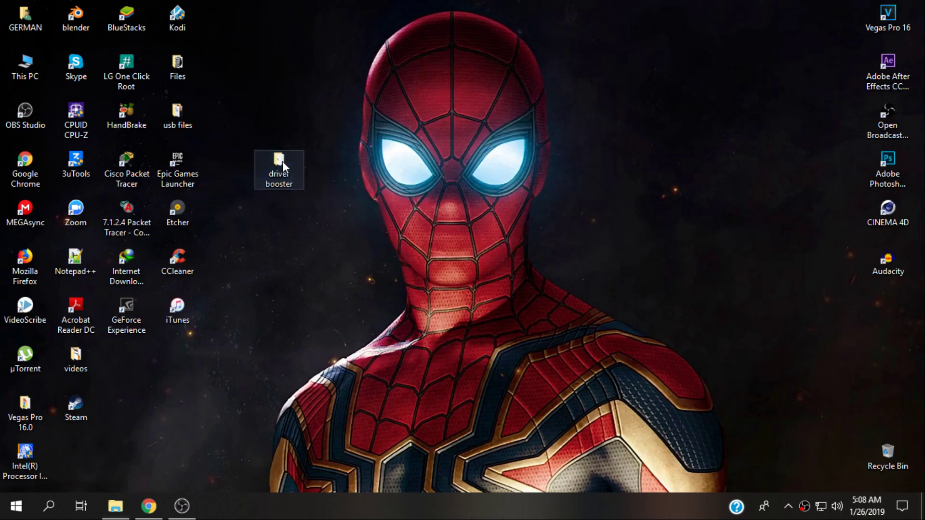
left_click_drag(383, 278, 318, 203)
left_click(434, 289)
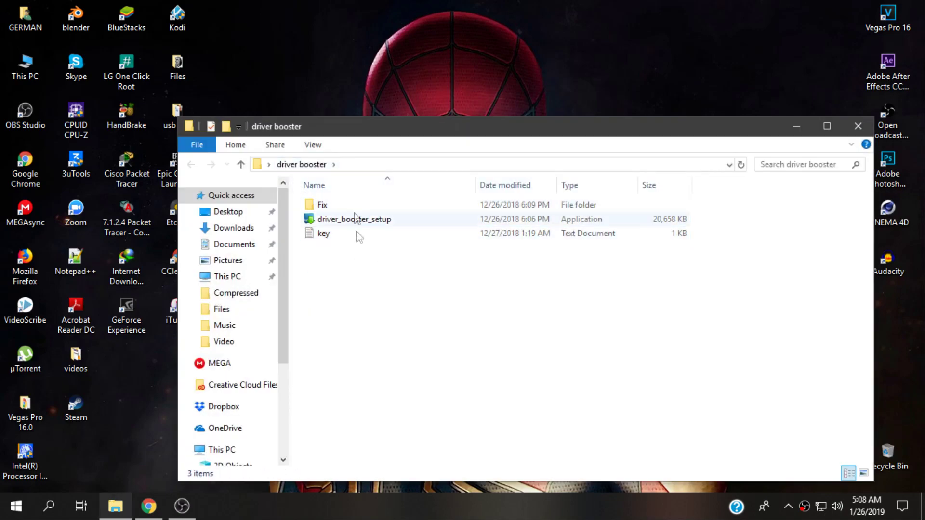
left_click_drag(356, 134, 351, 76)
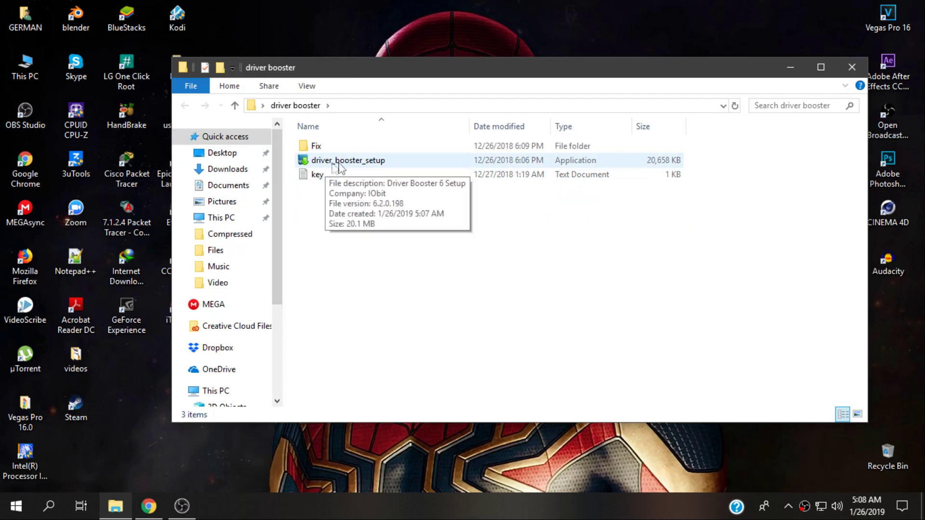
right_click(344, 165)
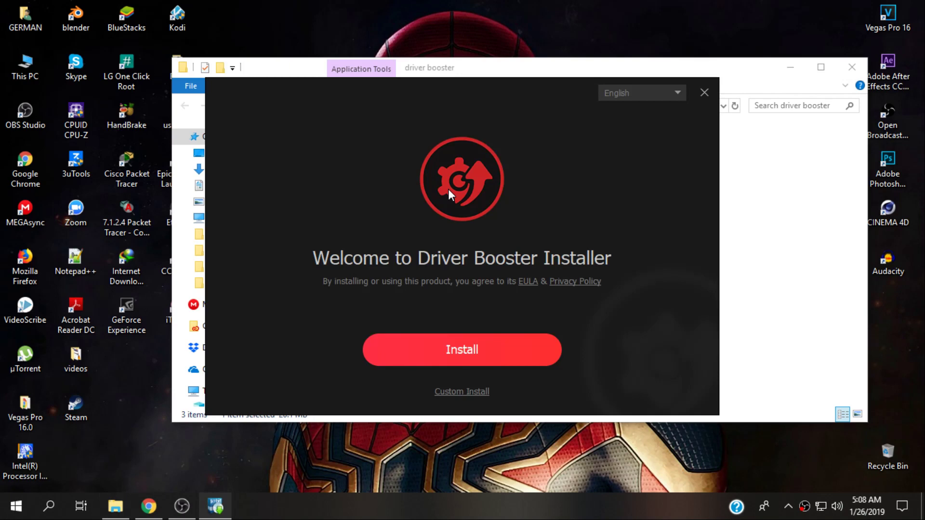
- Start a custom Driver Booster install with taskbar pinning turned off
left_click(448, 394)
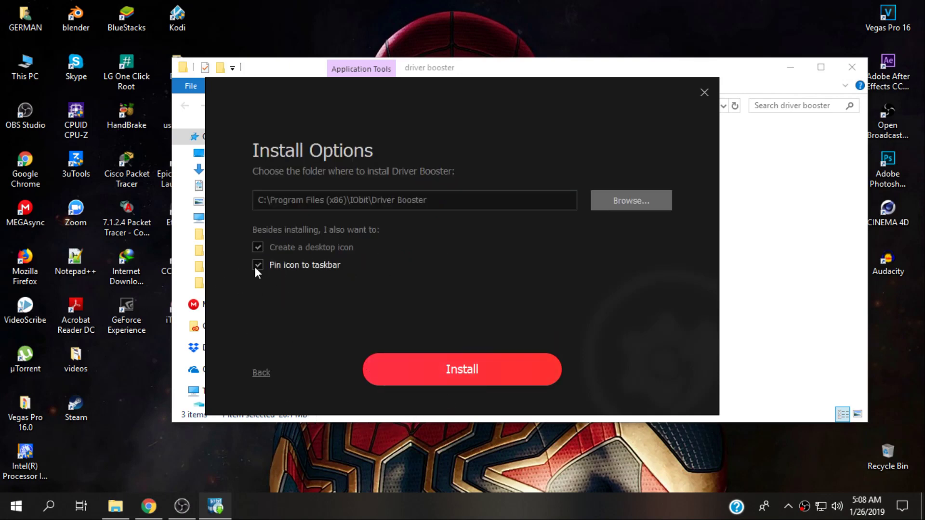
left_click(316, 265)
left_click(443, 370)
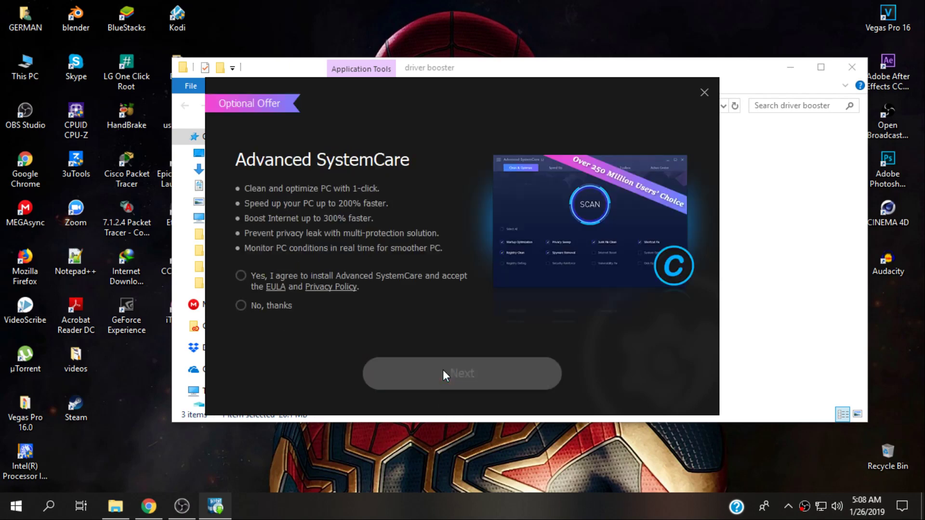
- Decline the Advanced SystemCare and newsletter offers, close the installer, and place the Driver Booster 6 icon beside the folder
left_click(241, 305)
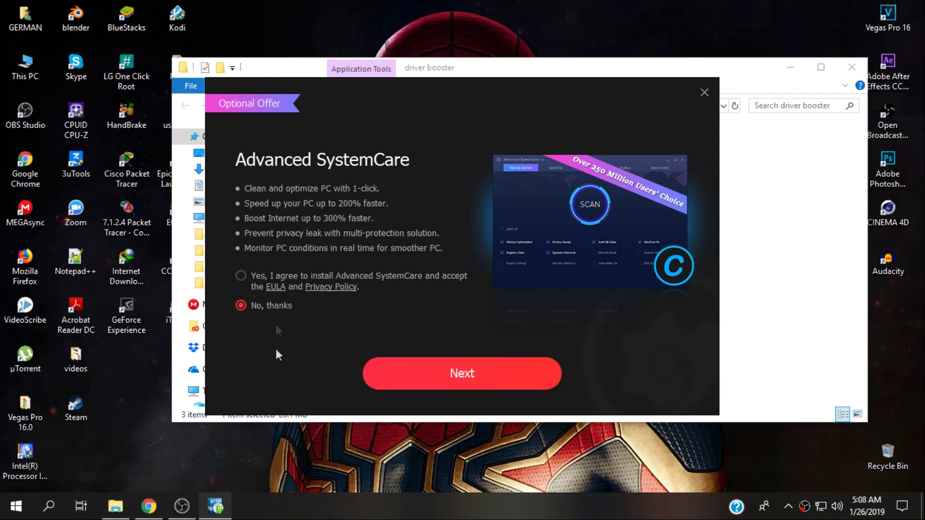
left_click(457, 376)
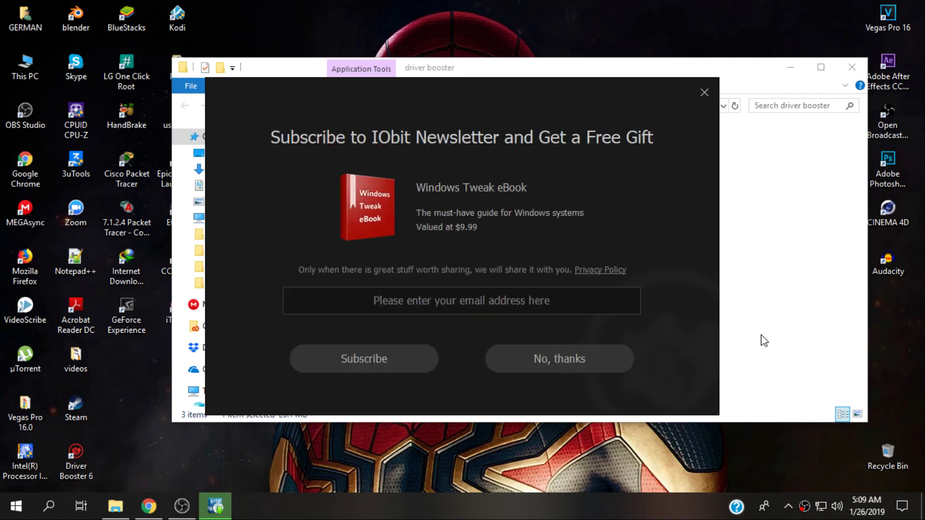
left_click(559, 354)
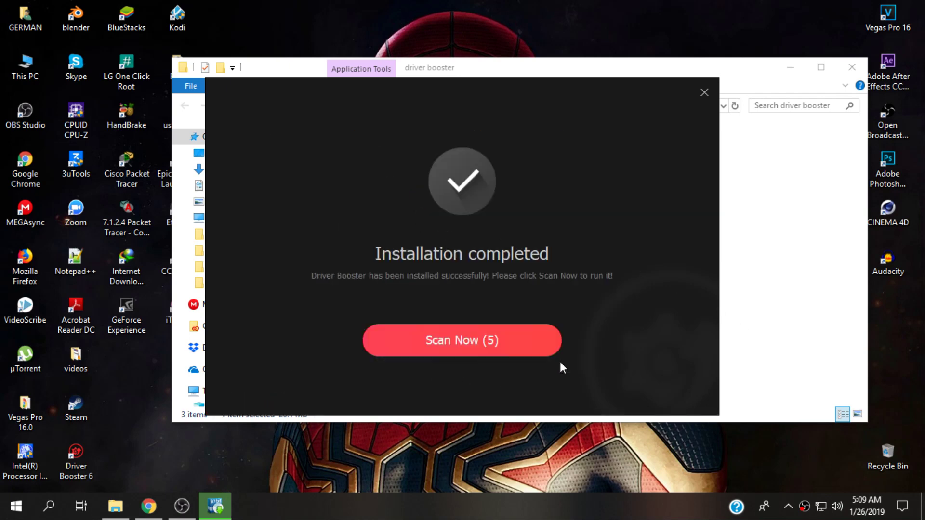
left_click(705, 92)
left_click(790, 67)
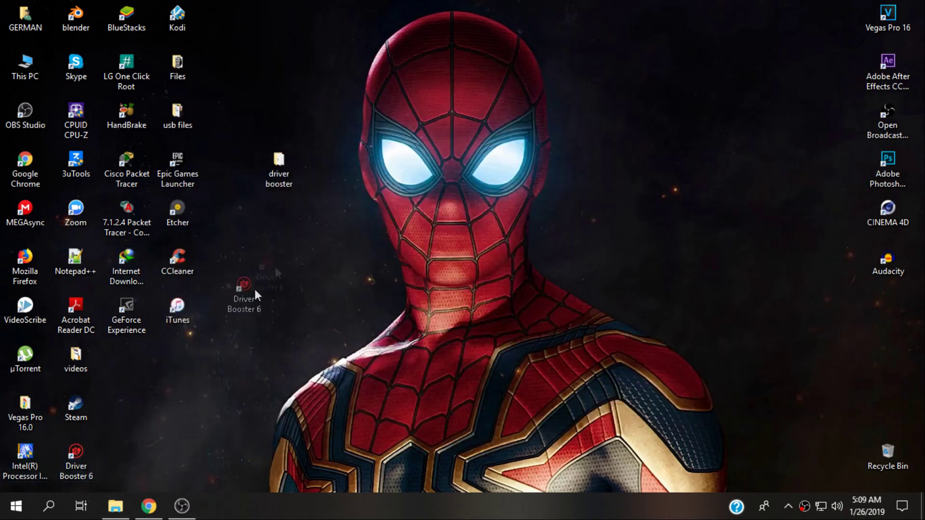
left_click_drag(77, 462, 335, 169)
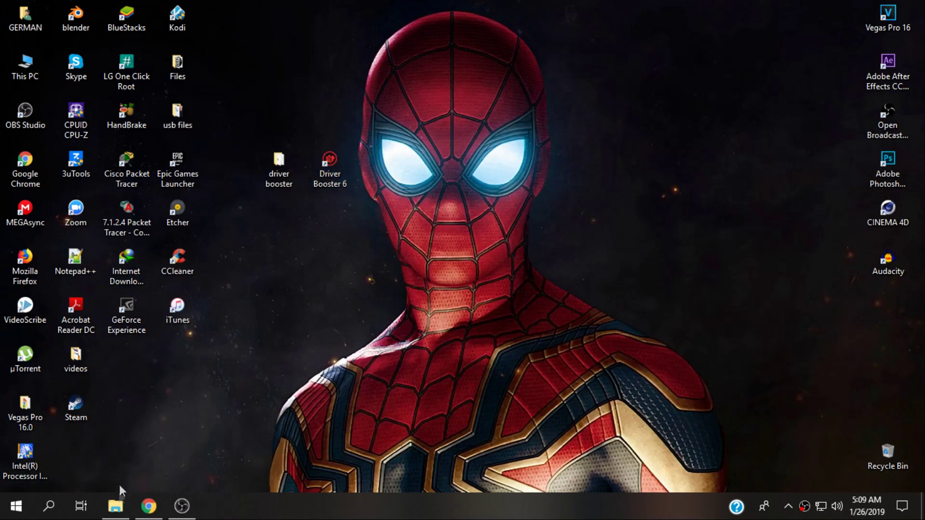
- Copy the DEL and Register.dll patch files from the Fix folder
left_click(115, 506)
left_click(311, 160)
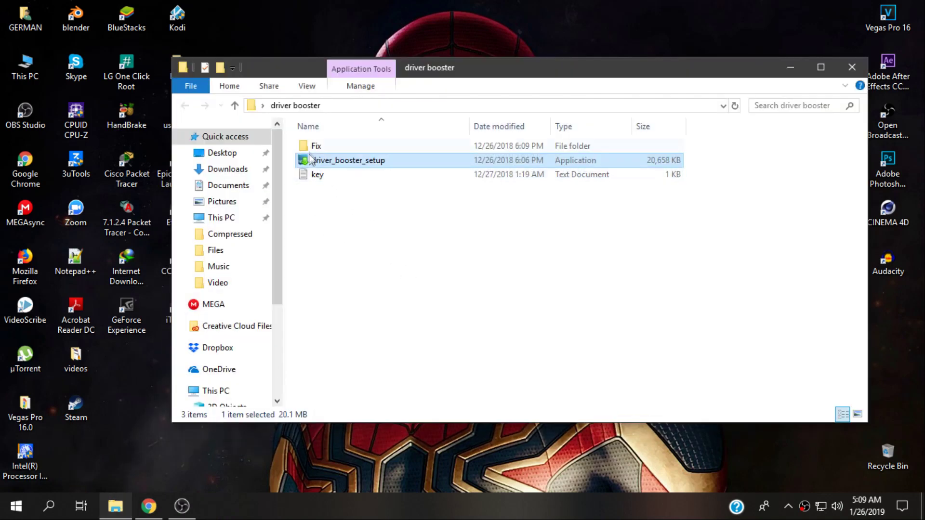
double_click(318, 147)
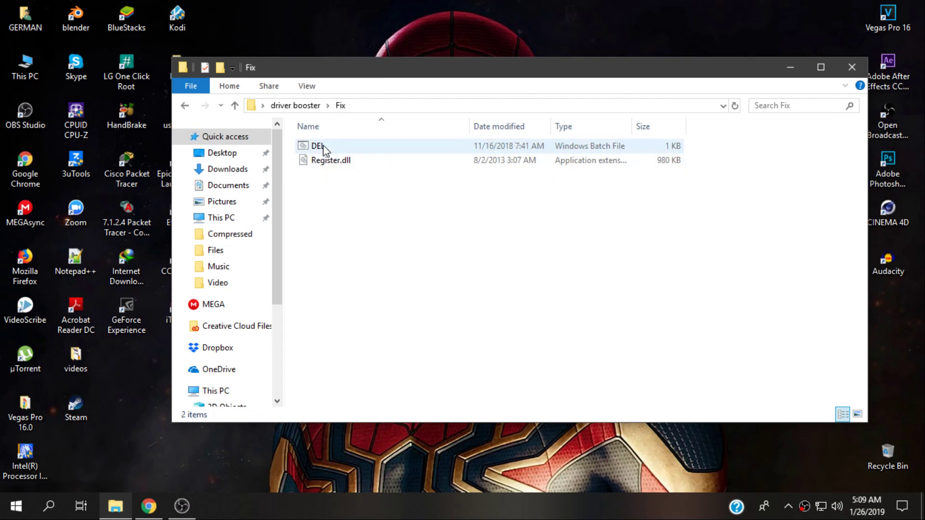
left_click_drag(317, 194, 339, 149)
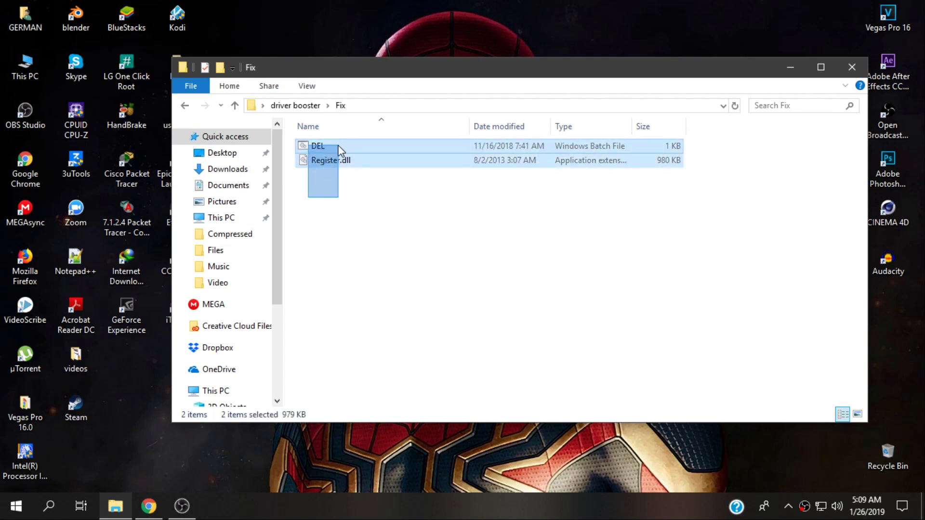
right_click(337, 145)
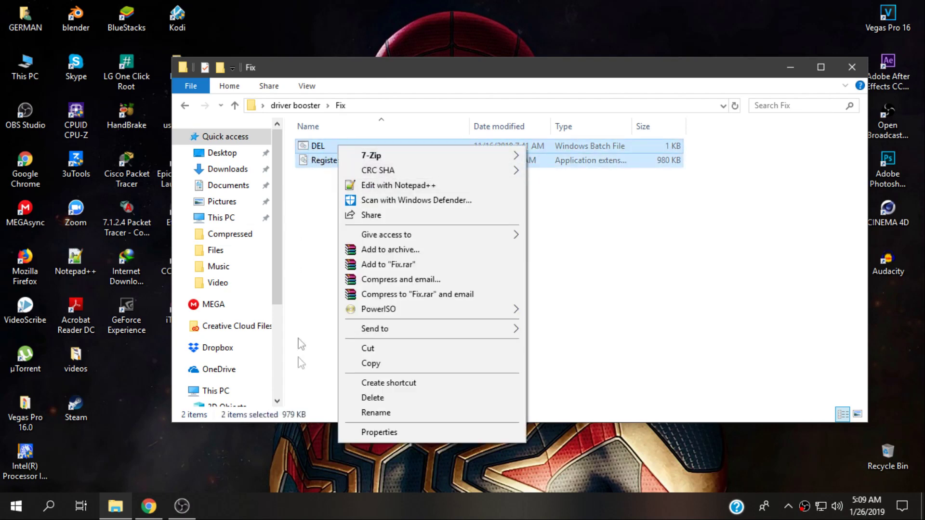
left_click(371, 364)
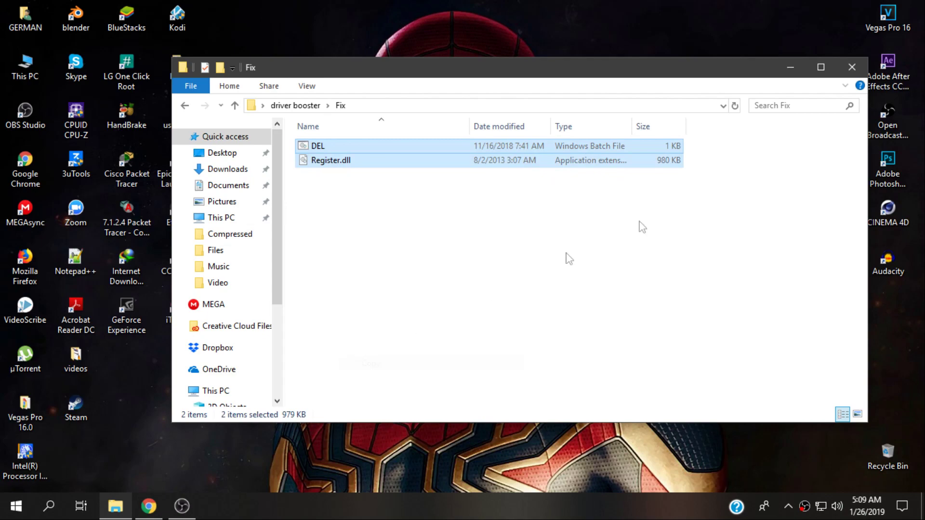
- Open Driver Booster 6's install folder from its desktop shortcut
left_click(789, 67)
right_click(329, 157)
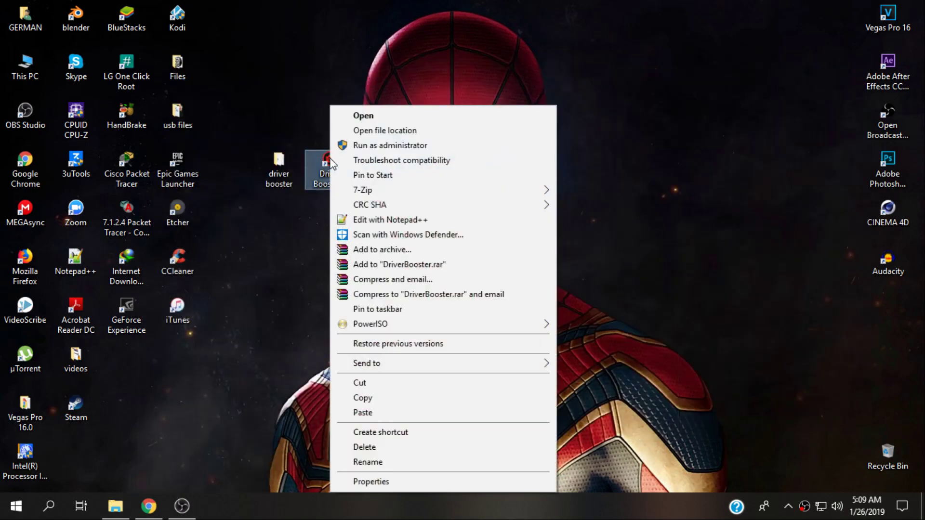
left_click(383, 131)
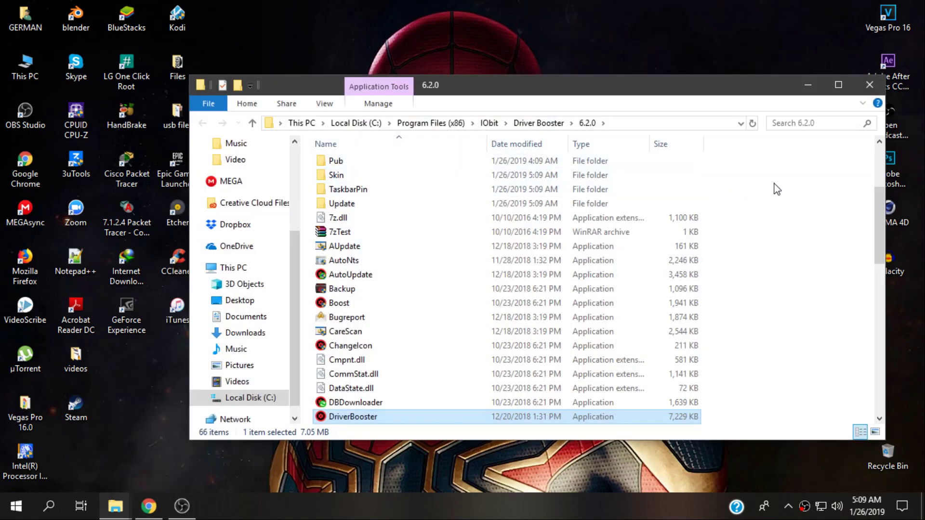
- Paste DEL and Register.dll into the 6.2.0 folder, replacing Register.dll with admin permission
right_click(777, 189)
left_click(779, 279)
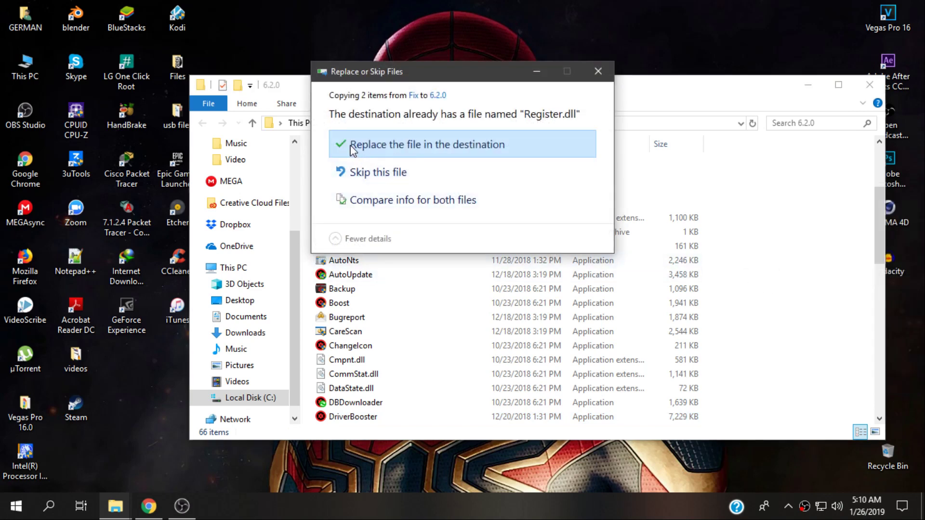
left_click(522, 151)
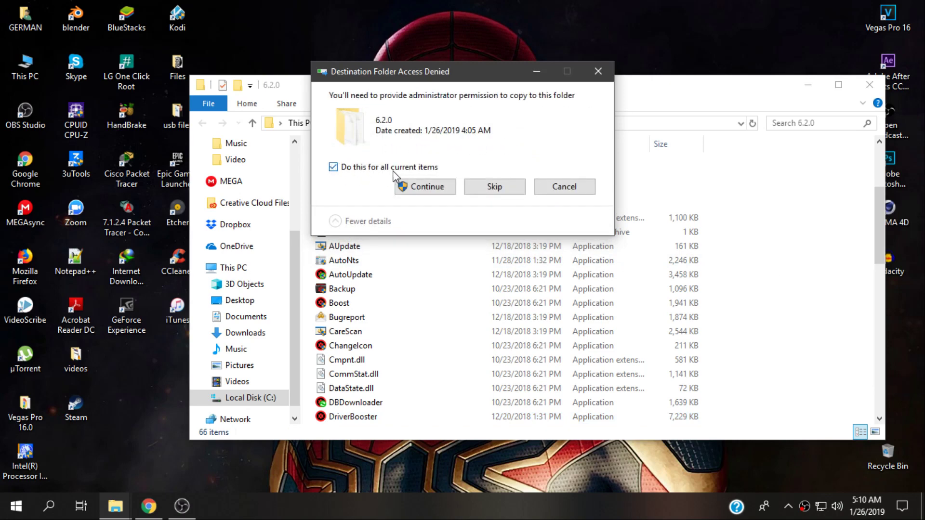
left_click(425, 187)
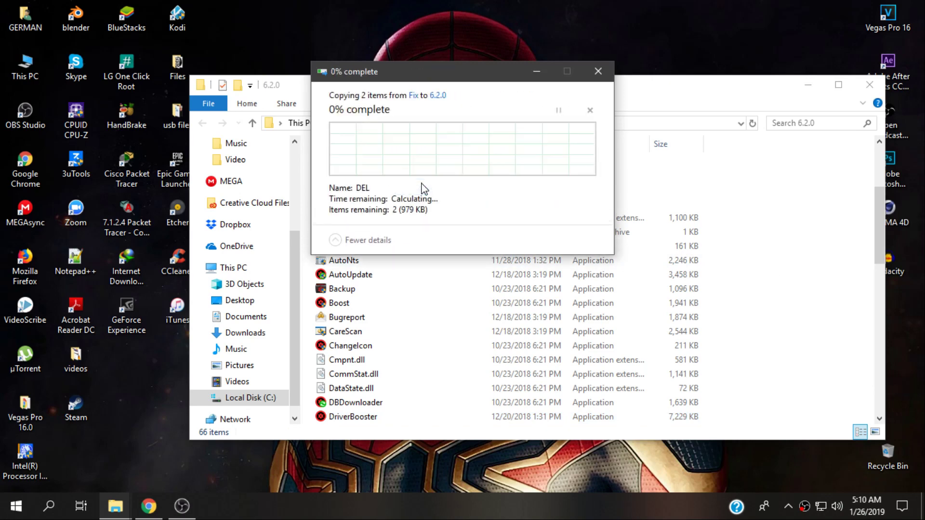
scroll(423, 217, "down", 2)
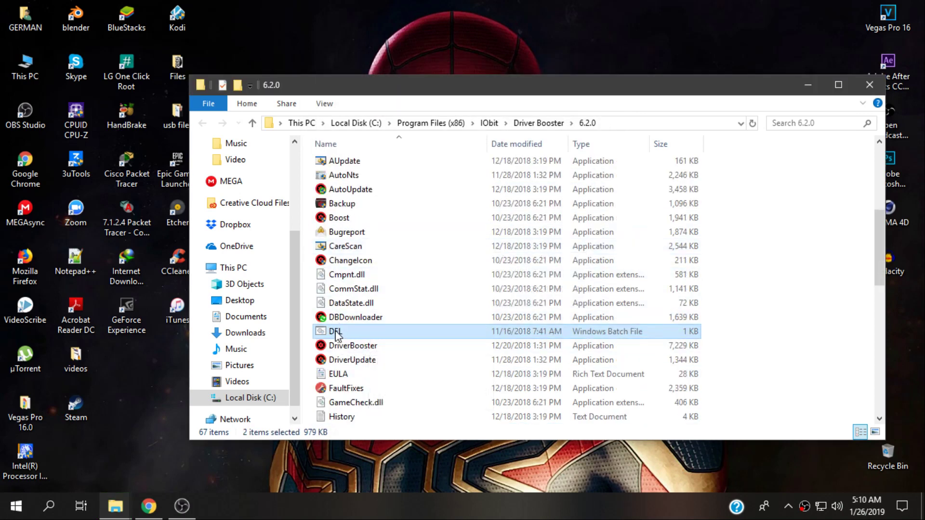
- Permanently delete the DEL file from the 6.2.0 folder with admin permission, then close the window
left_click(353, 346)
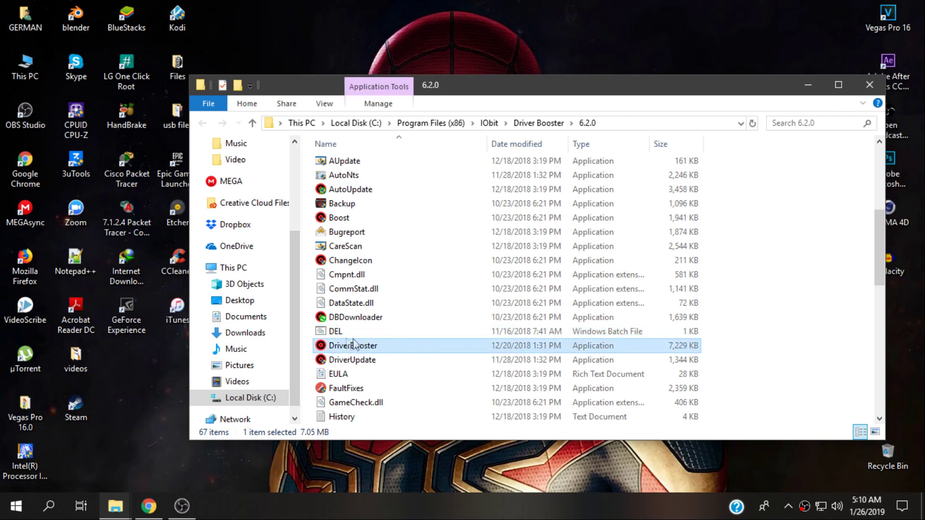
left_click(335, 332)
right_click(339, 333)
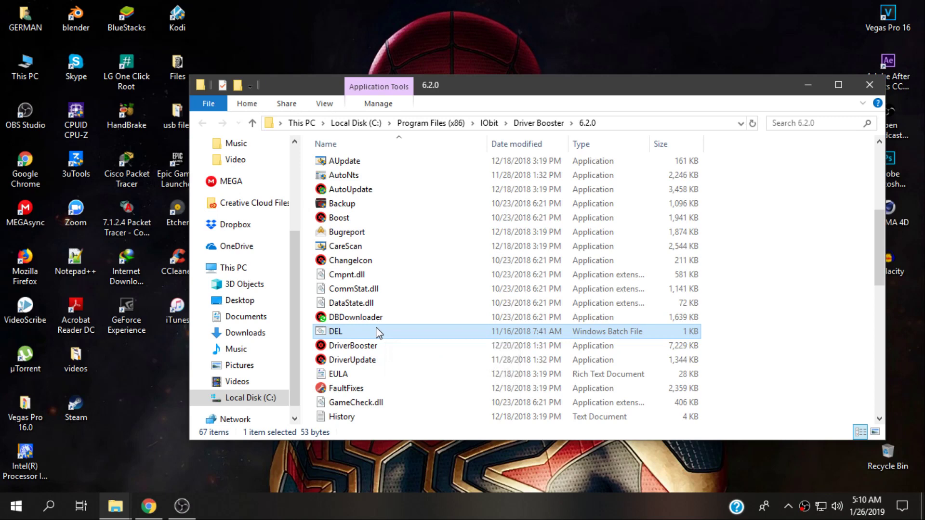
key("shift+Delete")
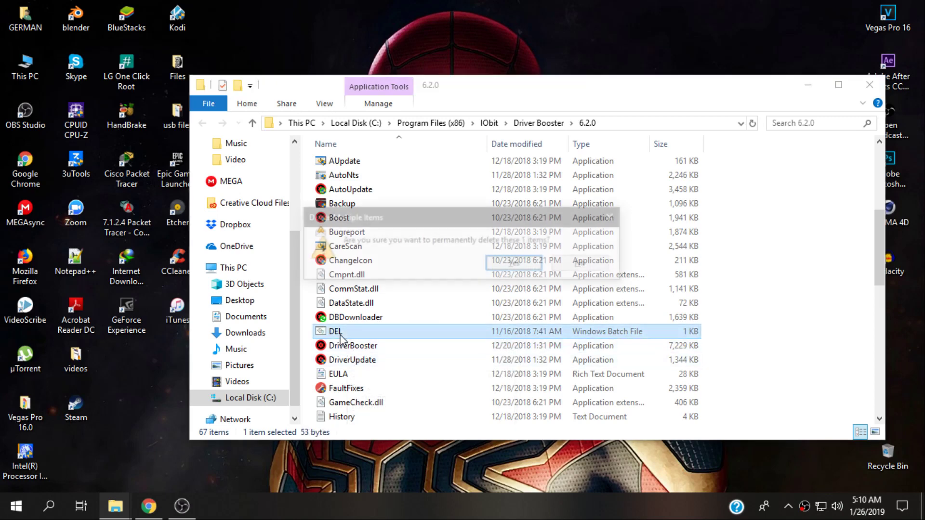
key("Return")
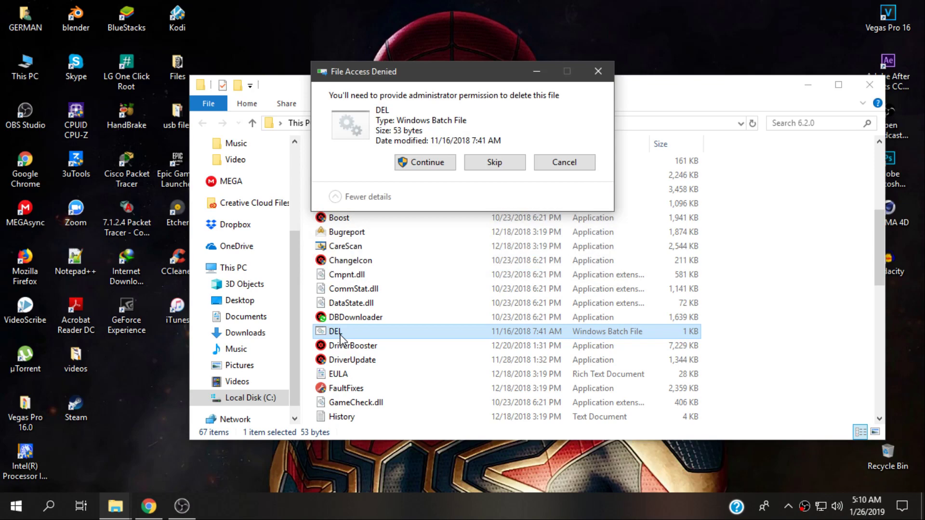
left_click(426, 162)
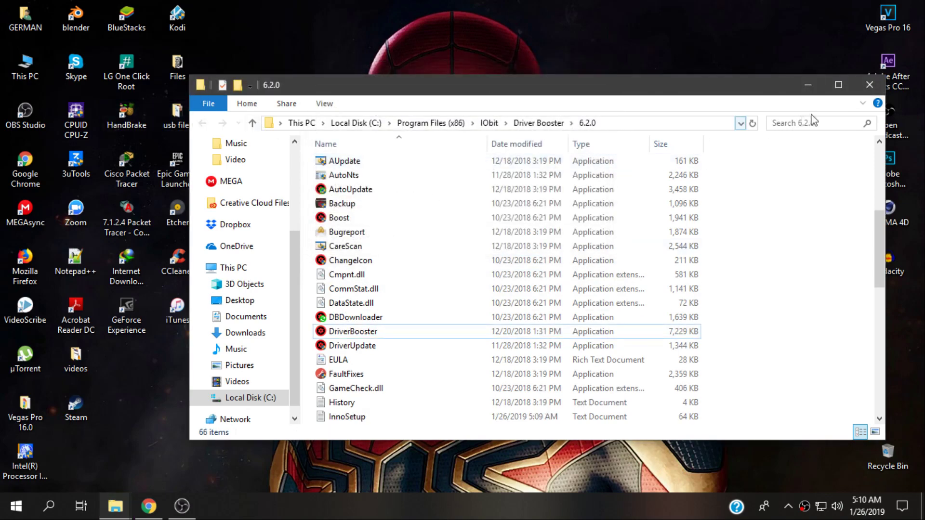
left_click(869, 84)
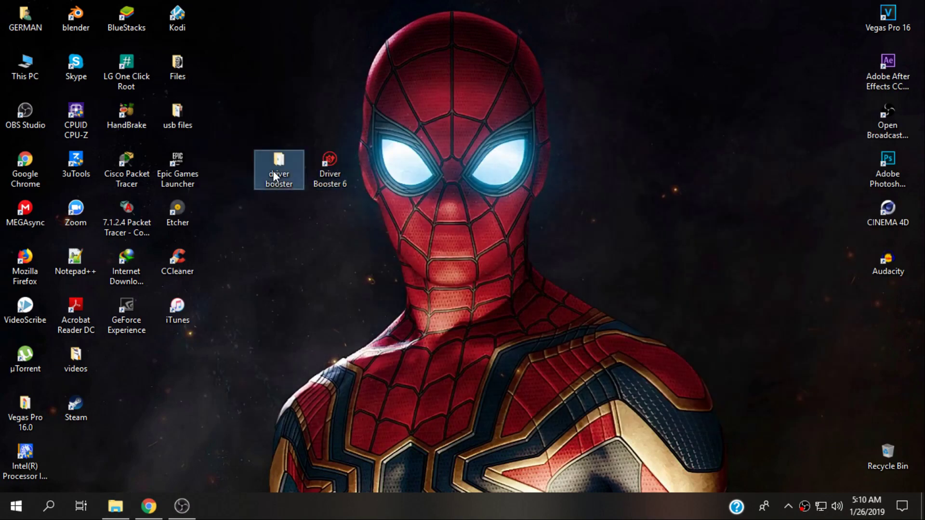
- Copy the license code from key.txt in the driver booster folder
double_click(273, 170)
left_click(352, 210)
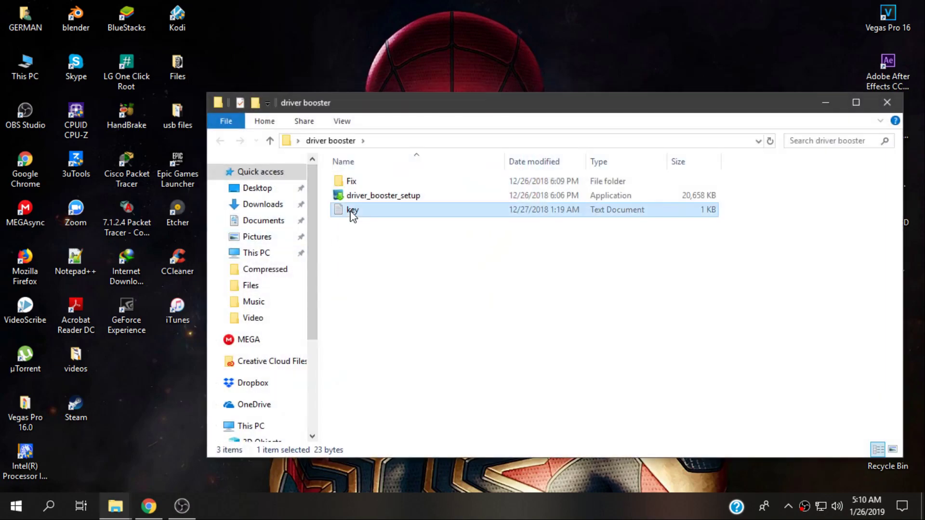
double_click(352, 210)
left_click_drag(563, 155, 266, 149)
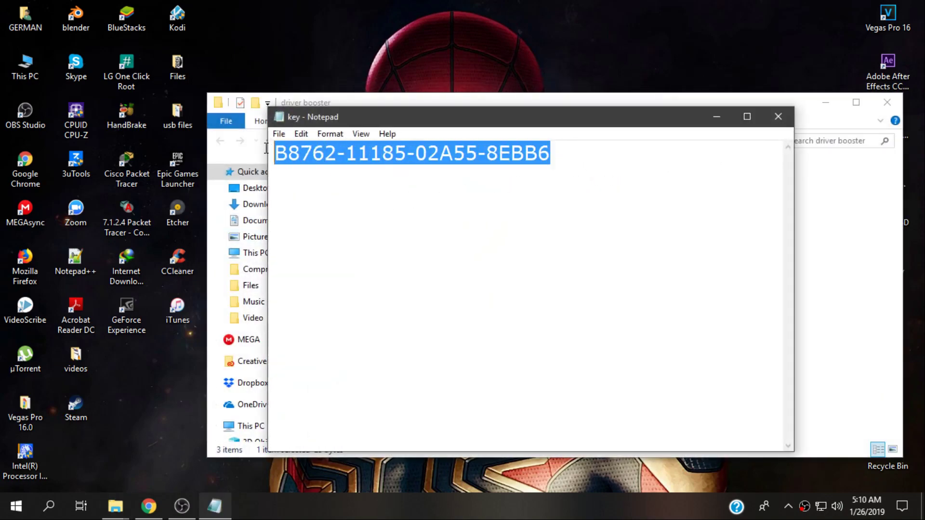
right_click(343, 150)
left_click(368, 196)
- Close Notepad and the folder window, then launch Driver Booster 6
left_click(716, 116)
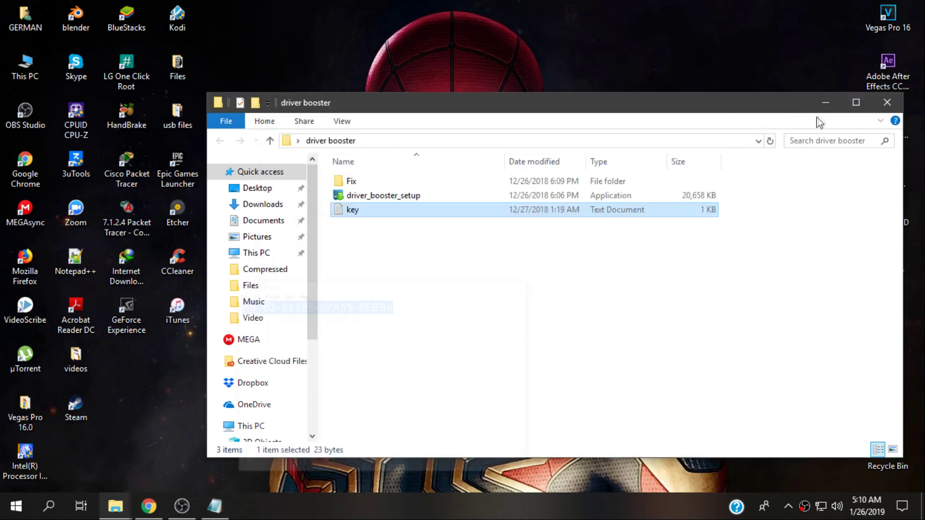
left_click(826, 102)
double_click(330, 170)
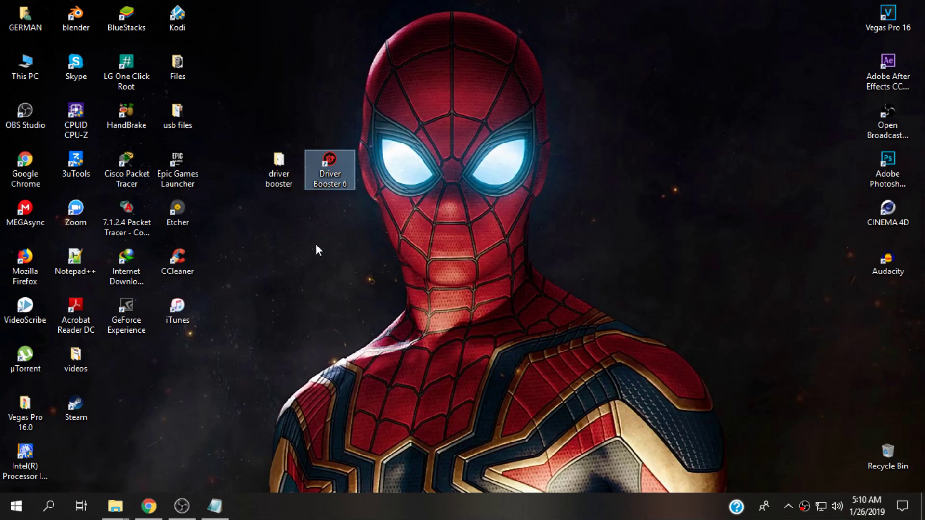
- Stop Driver Booster's initial driver scan, leaving the status at Need a scan
left_click(316, 244)
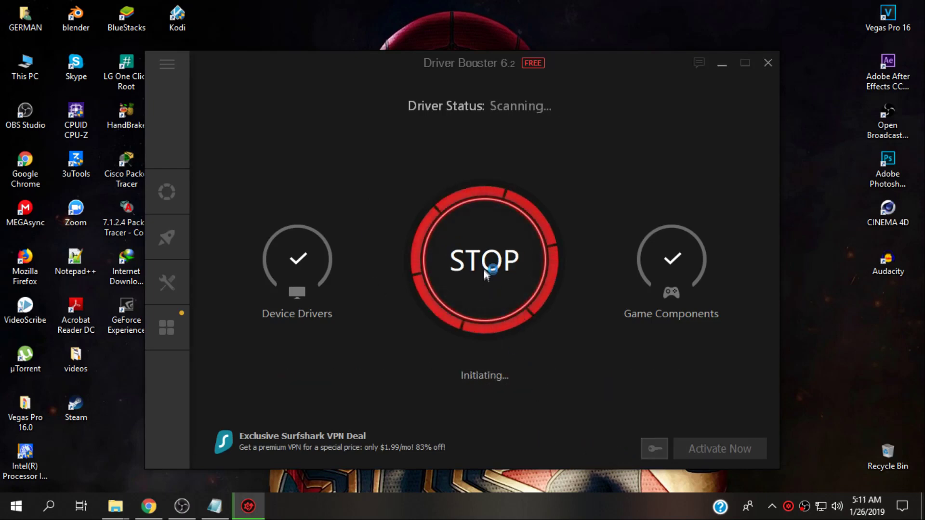
left_click(483, 260)
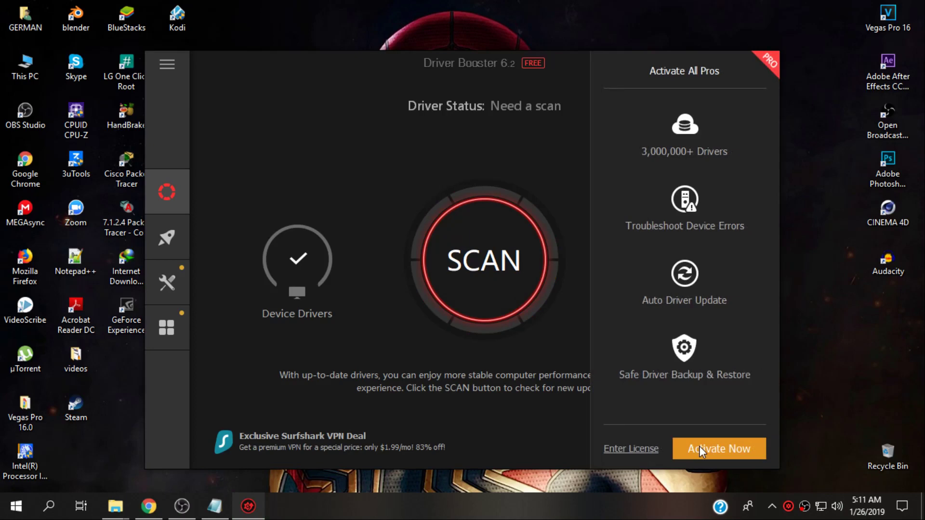
- Paste the copied license code into Enter License, activate it, and confirm success
left_click(631, 449)
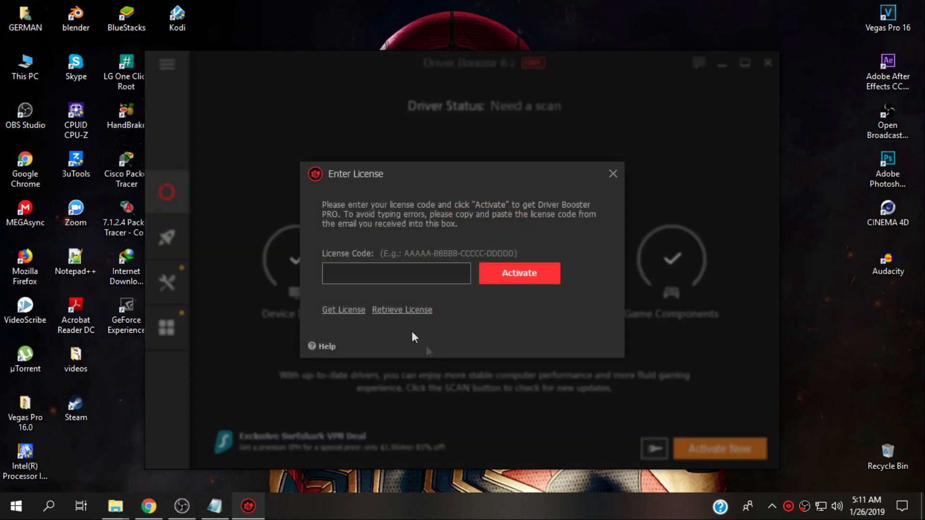
right_click(342, 271)
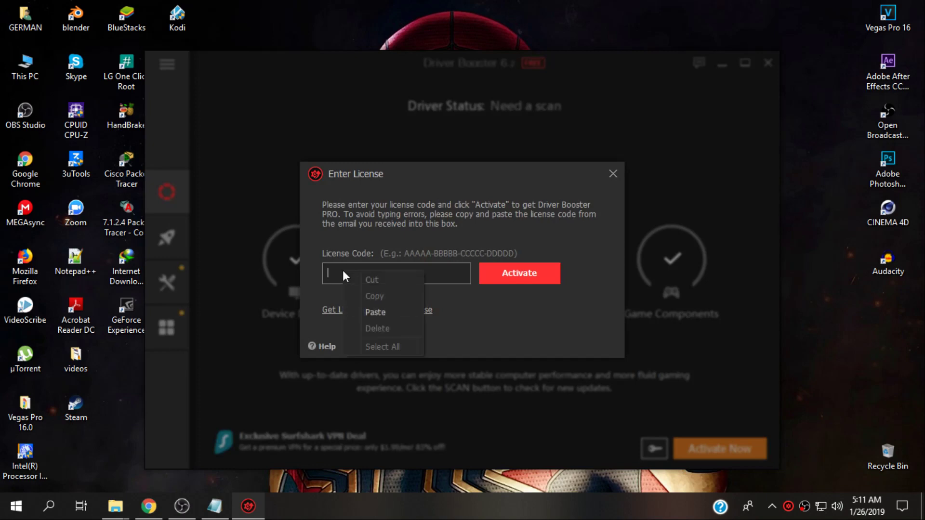
left_click(376, 313)
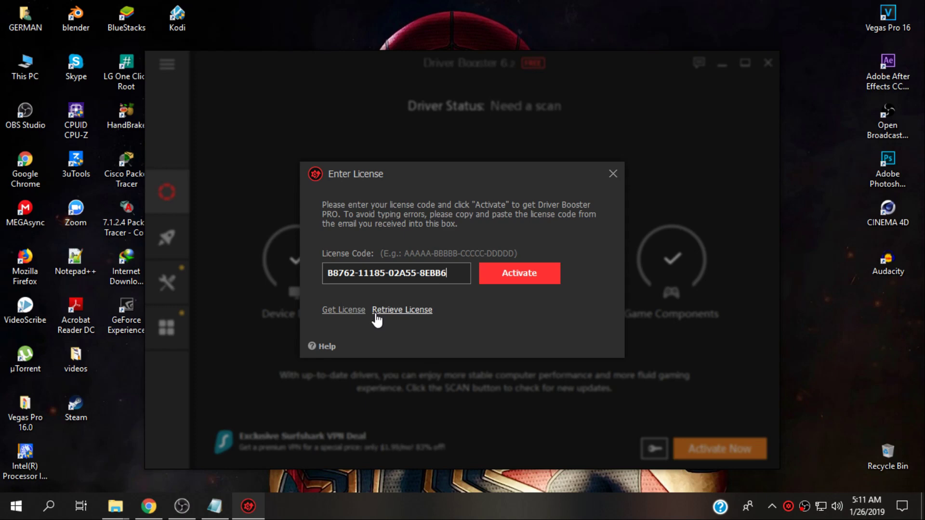
left_click(516, 276)
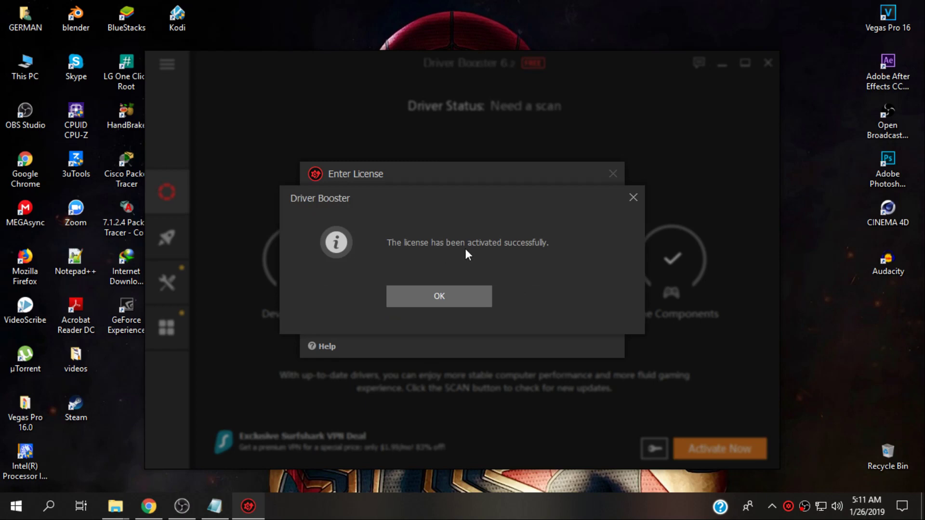
left_click(439, 296)
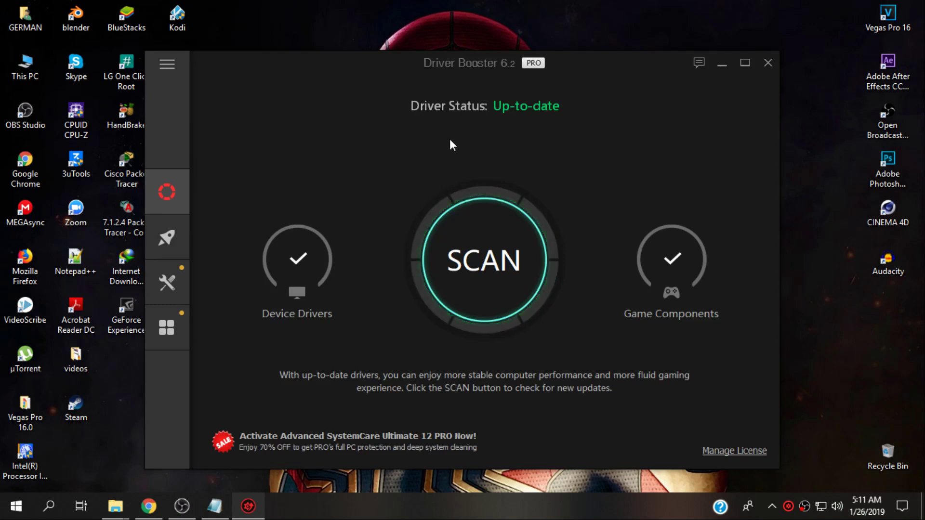
left_click(724, 452)
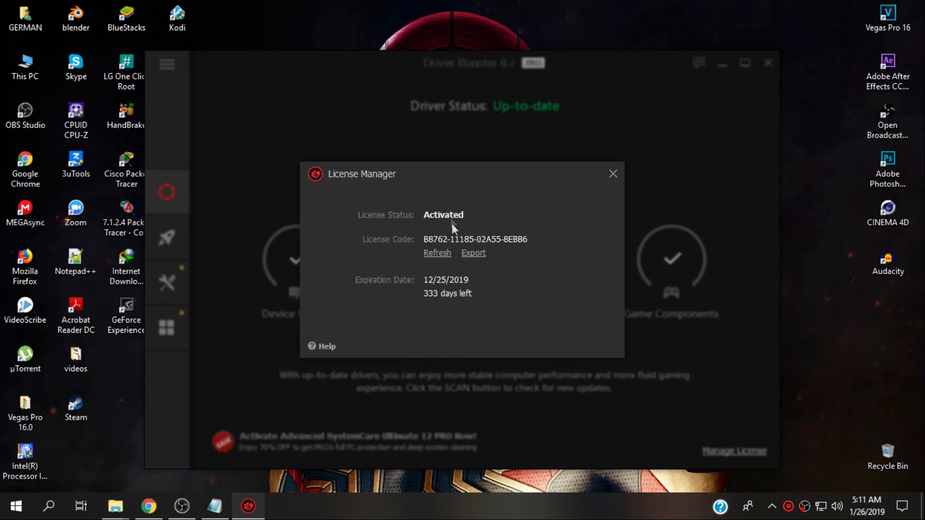
left_click(613, 174)
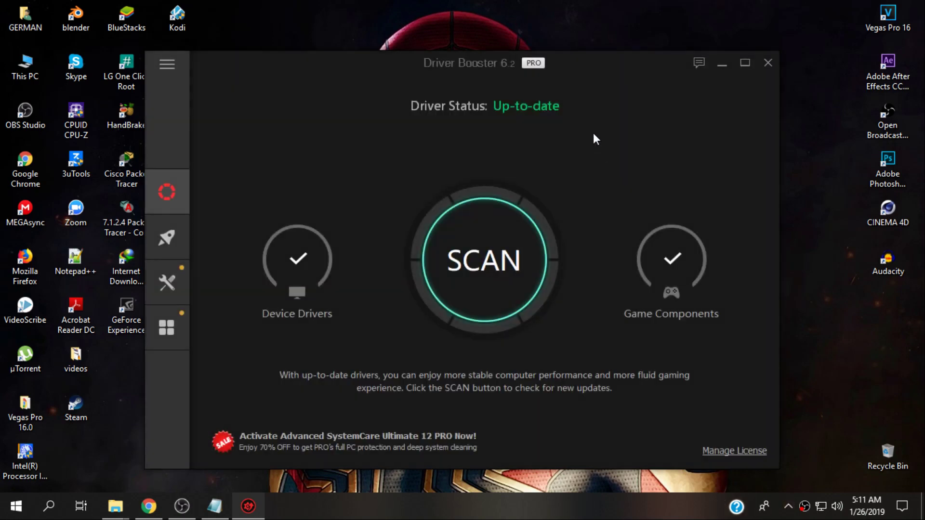